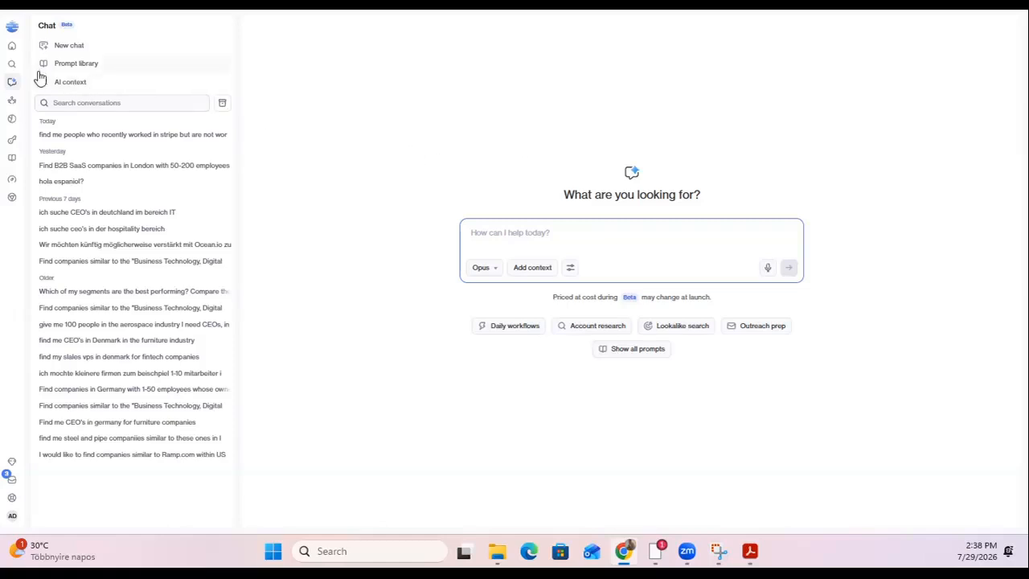
# - Ask the chat to "Find me companies similar to salesforce in the US"
pyautogui.moveTo(16, 84)
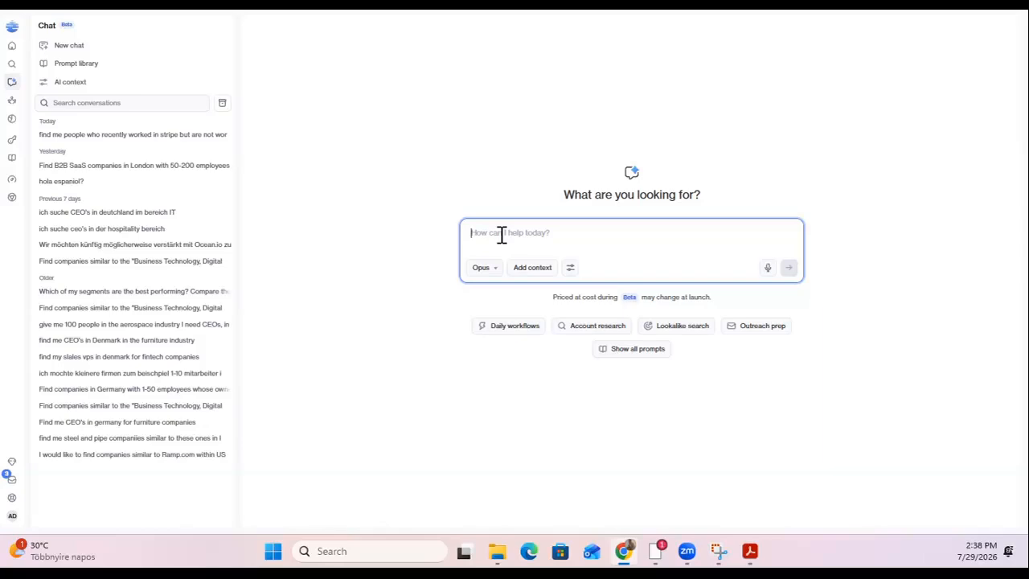
pyautogui.write('Find me companies similar to')
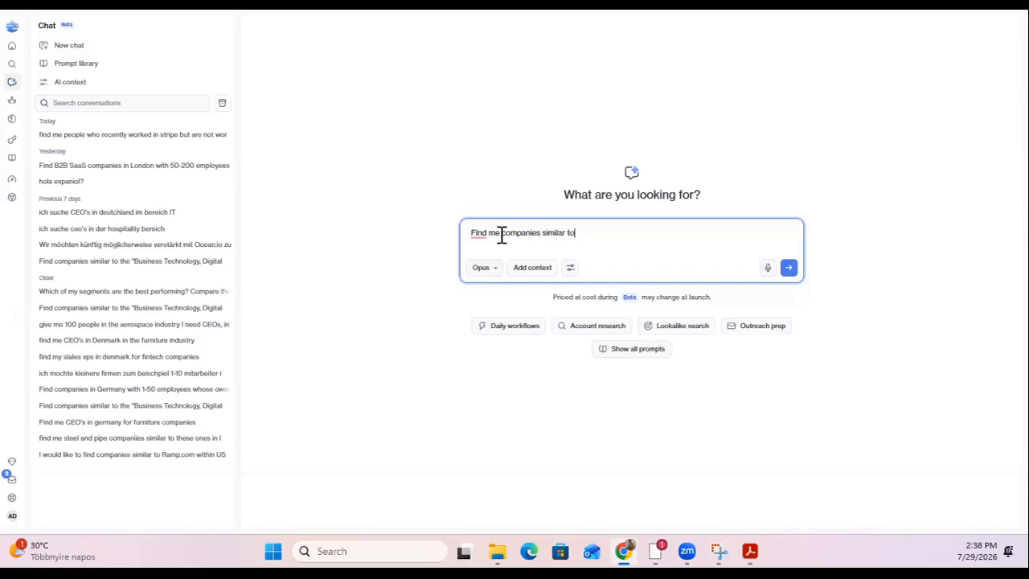
pyautogui.write(' salesforce in the US')
pyautogui.press('Return')
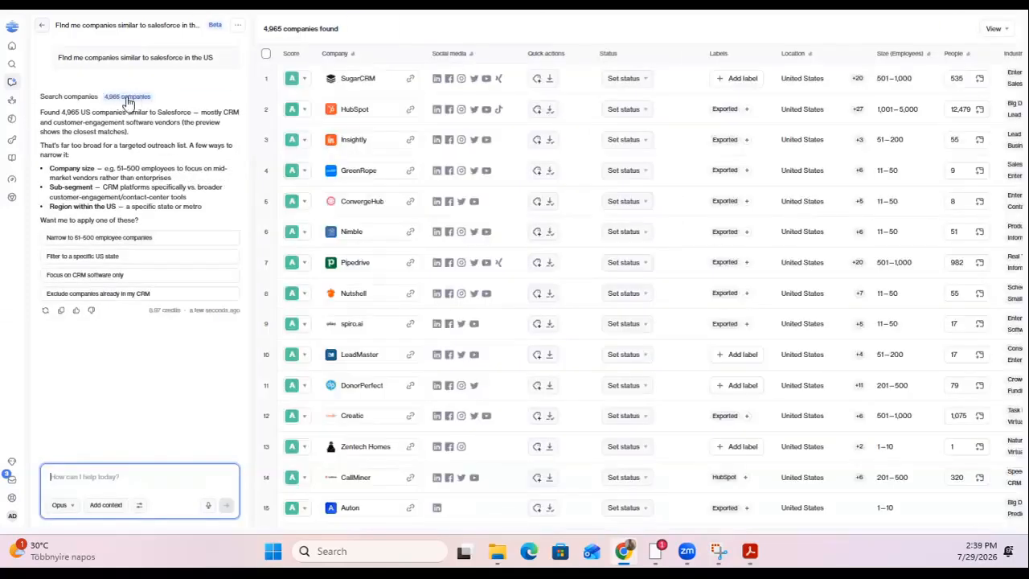
# - Ask the chat for contacts in the sales team of the first 20 companies, with 3 contacts per company
pyautogui.scroll(-3, 374, 178)
pyautogui.scroll(3, 373, 184)
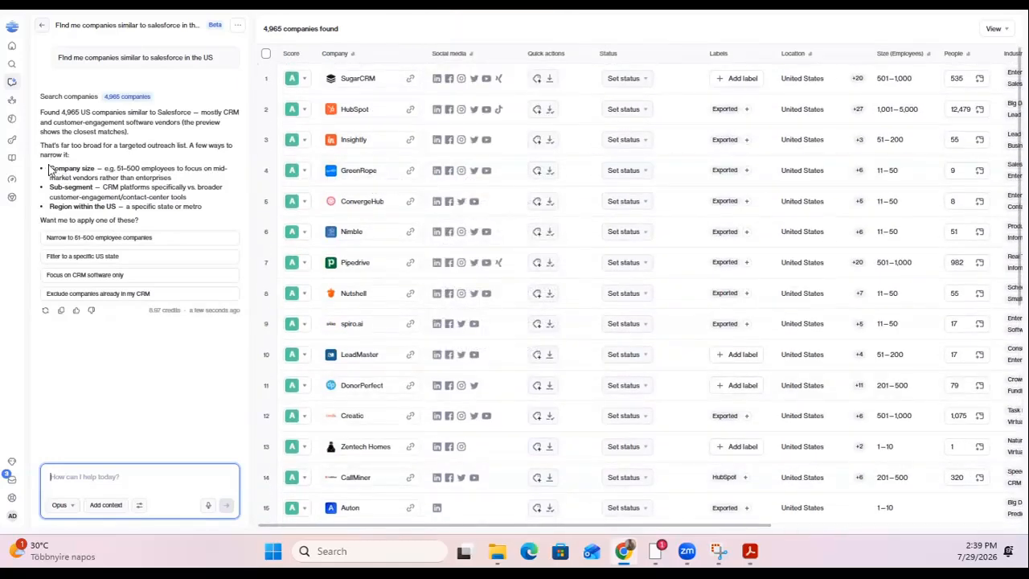
pyautogui.moveTo(48, 169); pyautogui.dragTo(86, 169)
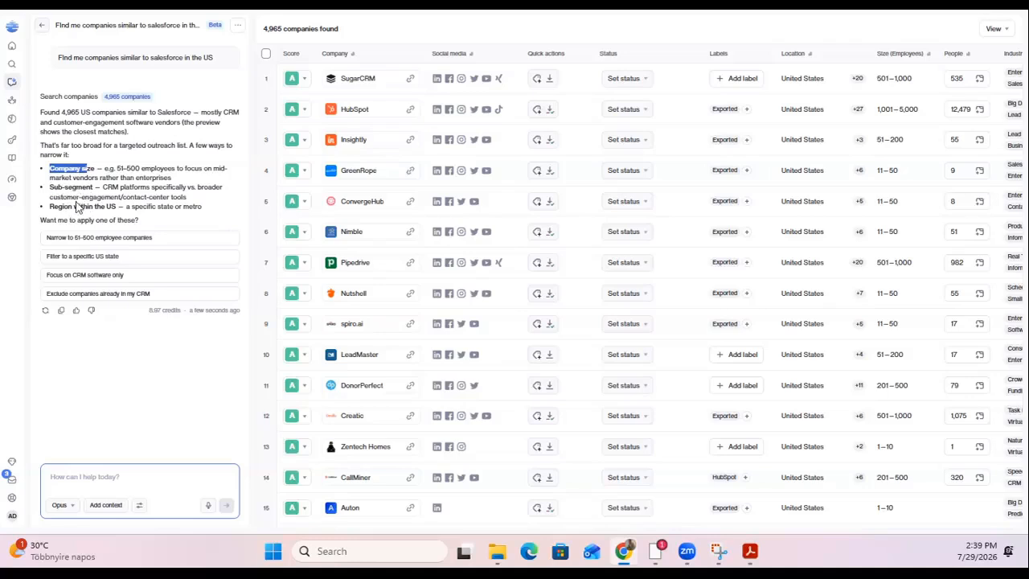
pyautogui.click(124, 475)
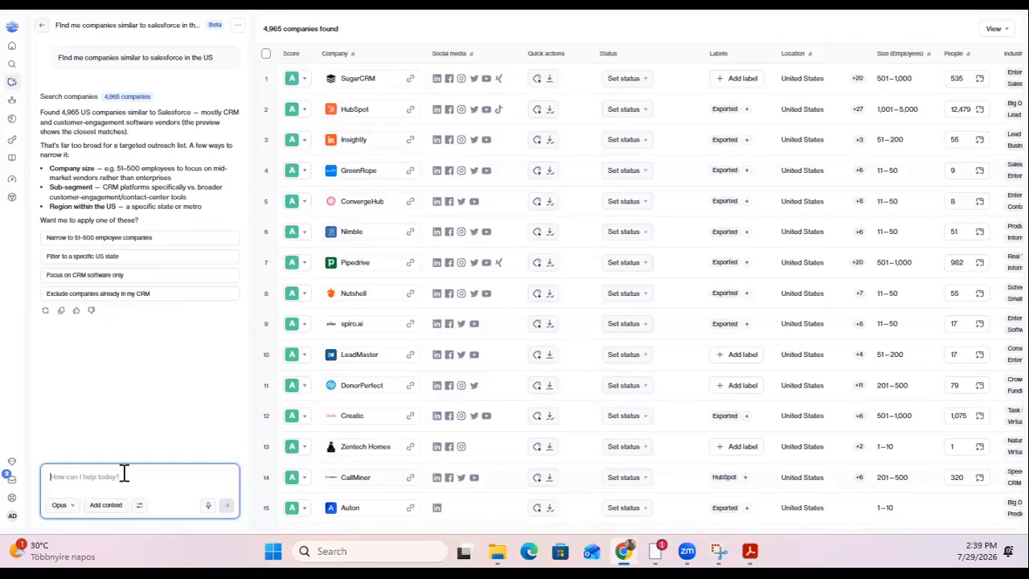
pyautogui.write('Find me contacts in the salesteam ')
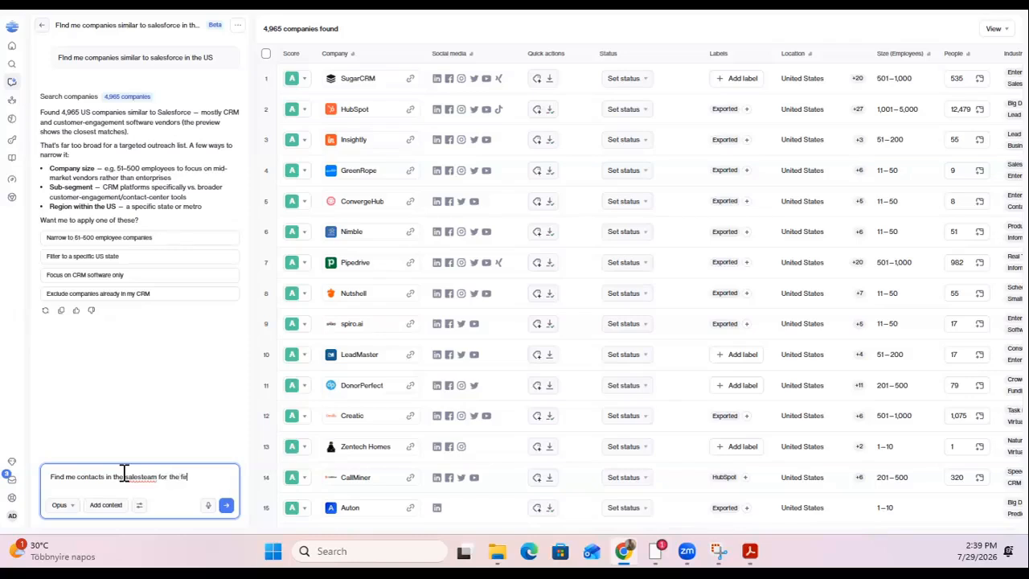
pyautogui.write('for the first 20 companies, I want 3 contacts per company')
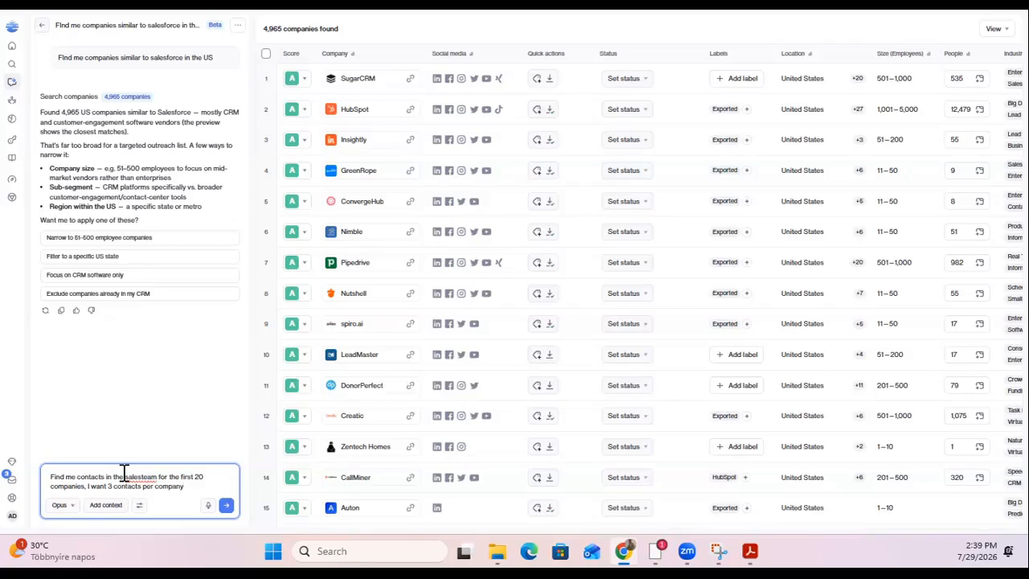
pyautogui.press('Return')
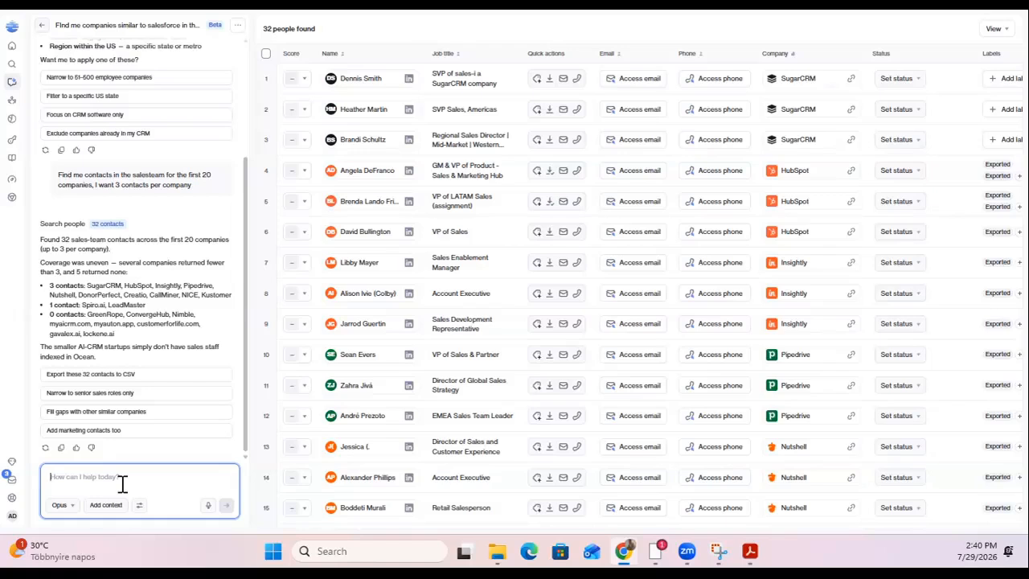
# - Ask the chat whether it is a good time to reach out to the first 5 companies
pyautogui.write('Find me if its a good fit')
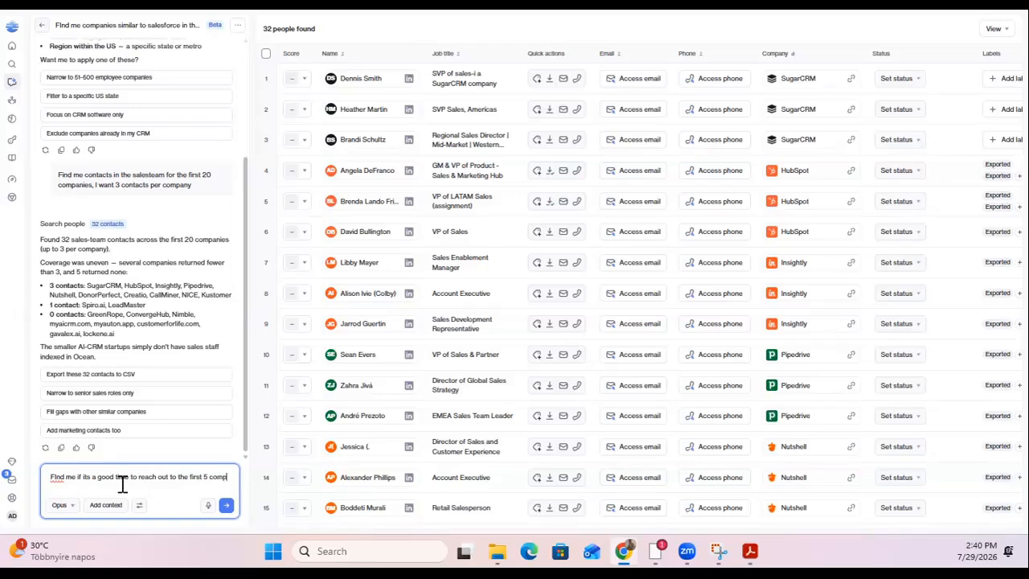
pyautogui.write('anies')
pyautogui.press('Return')
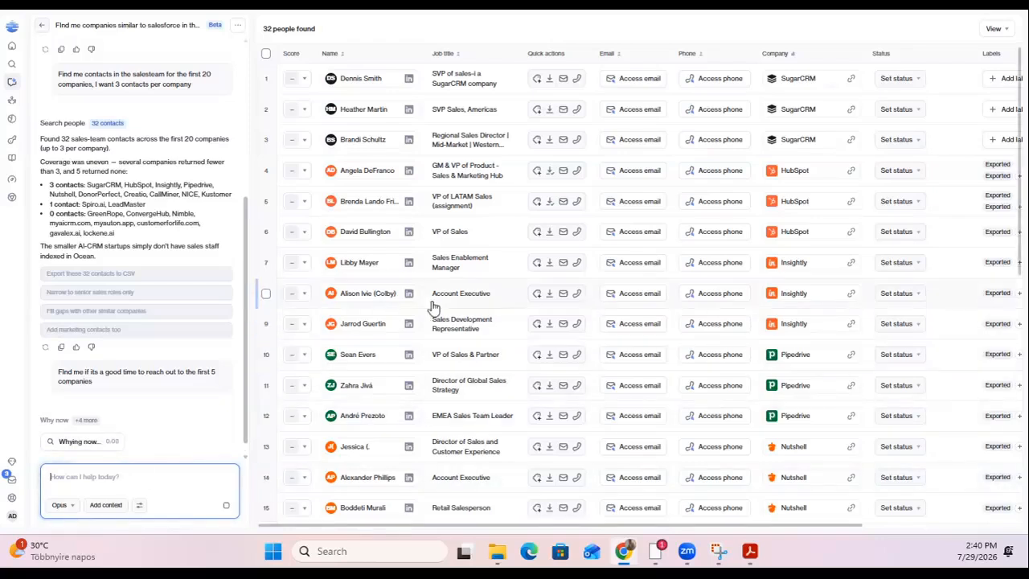
pyautogui.moveTo(402, 279)
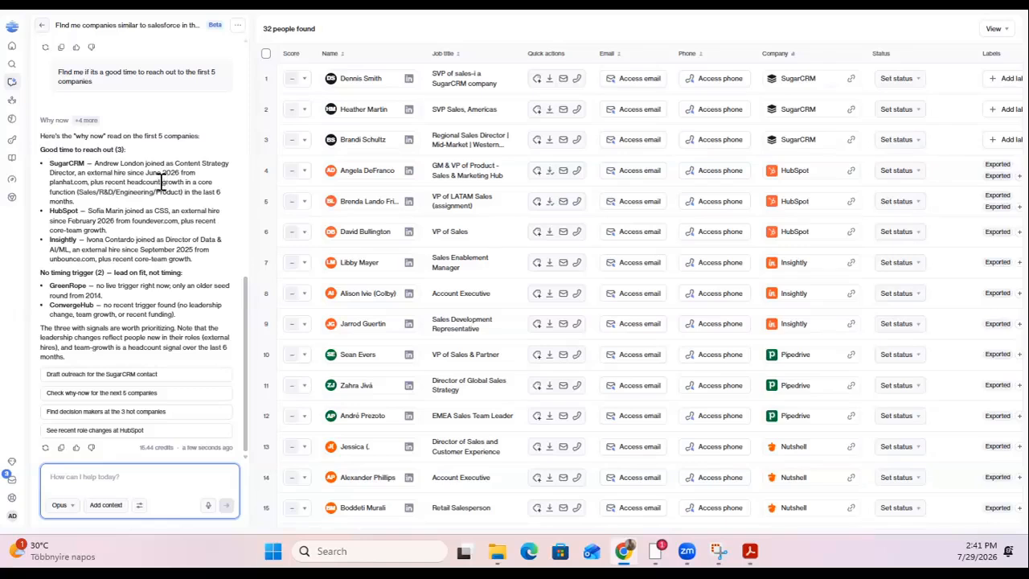
# - Read the timing assessment for the first 5 companies and request the suggested outreach draft for the SugarCRM contact
pyautogui.moveTo(162, 182); pyautogui.dragTo(209, 182)
pyautogui.moveTo(50, 210); pyautogui.dragTo(183, 238)
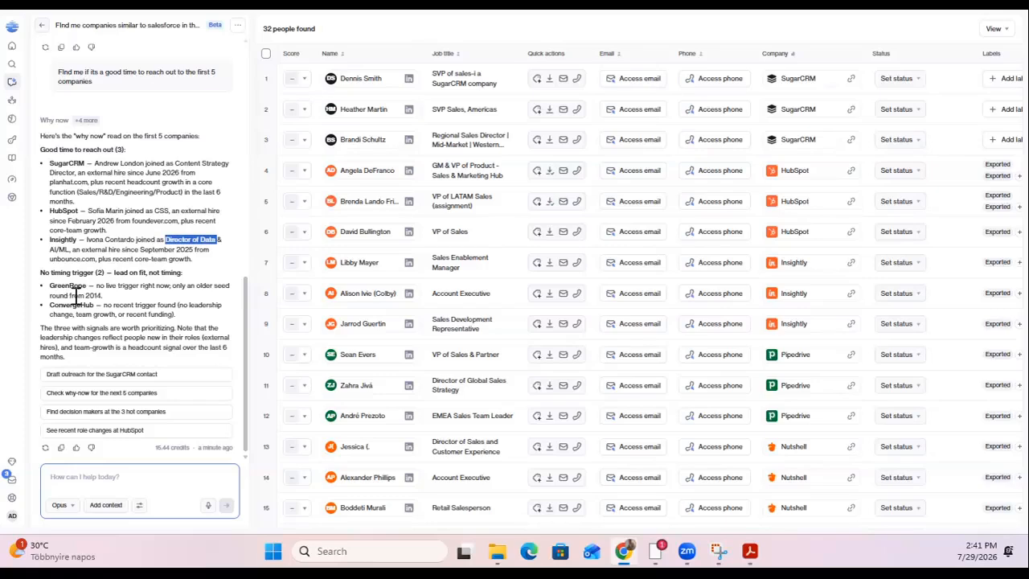
pyautogui.moveTo(56, 286); pyautogui.dragTo(86, 306)
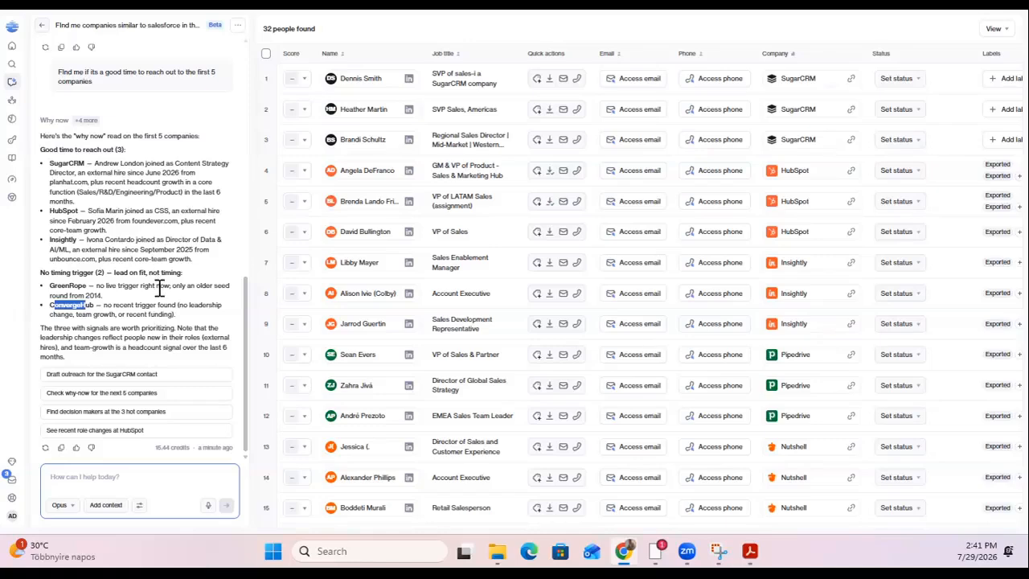
pyautogui.click(127, 375)
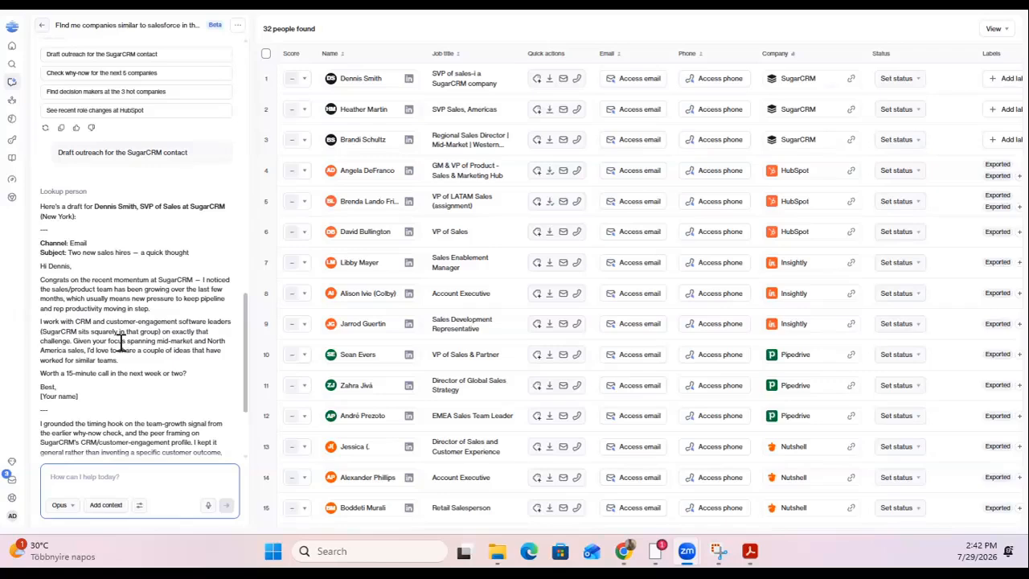
pyautogui.scroll(-3, 114, 350)
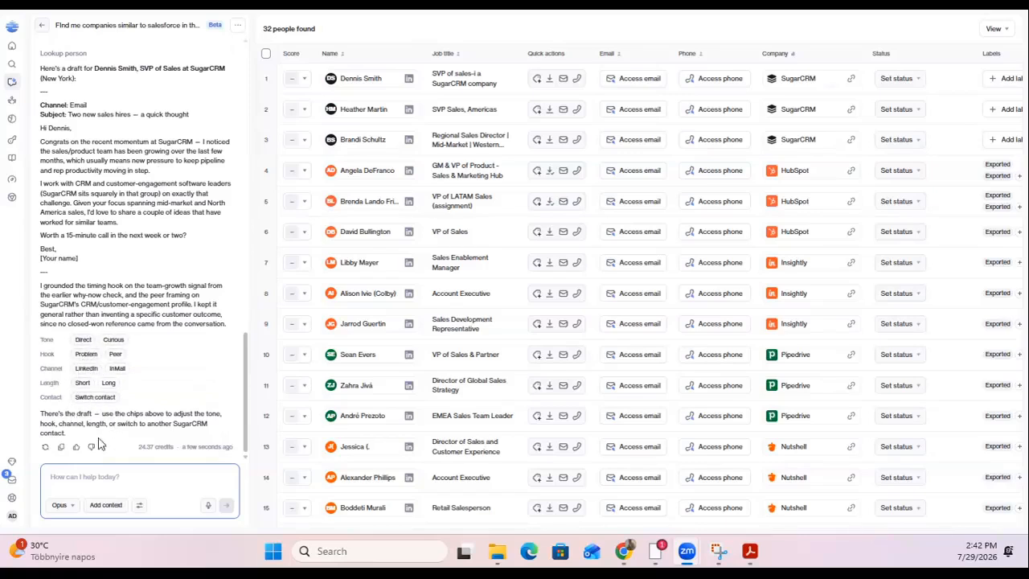
pyautogui.click(108, 480)
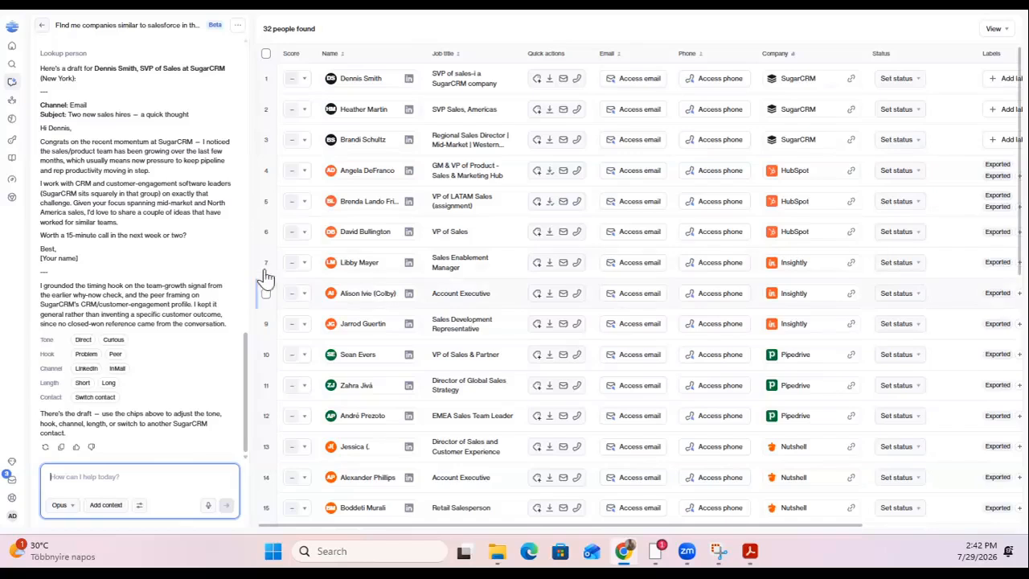
pyautogui.scroll(2, 165, 232)
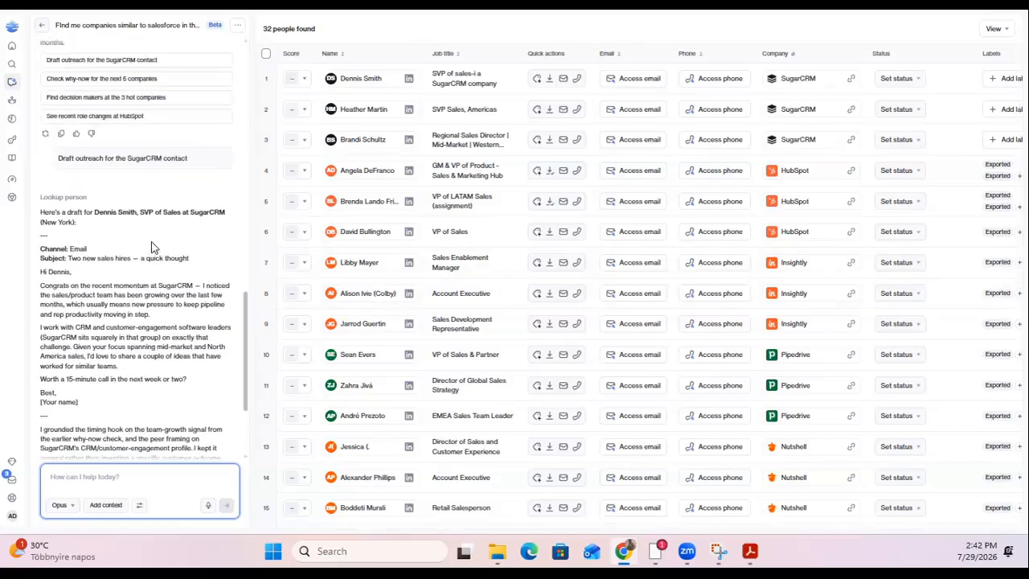
pyautogui.scroll(-2, 153, 249)
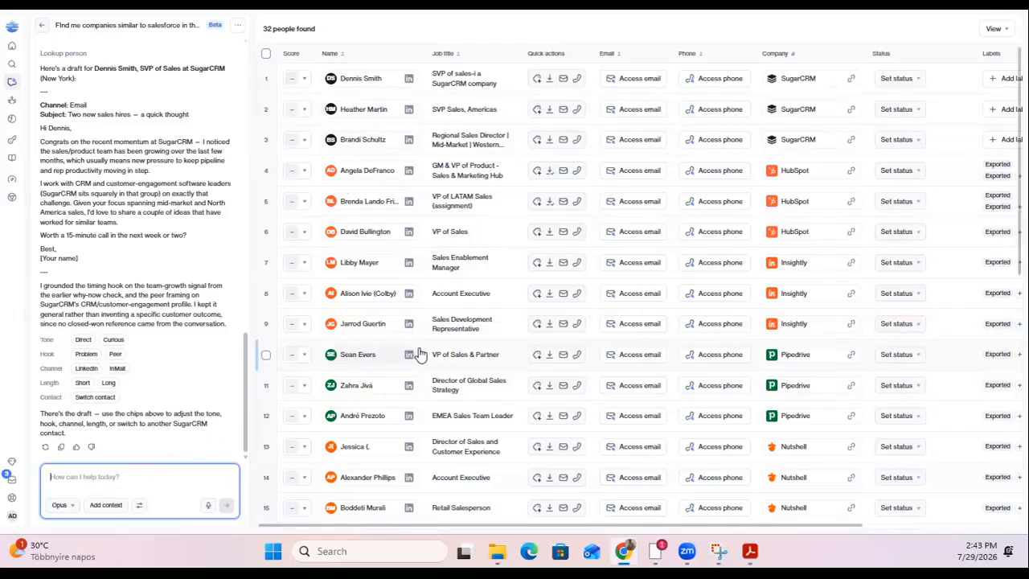
# - Draft the company's AI context from the website ocean.io
pyautogui.click(107, 507)
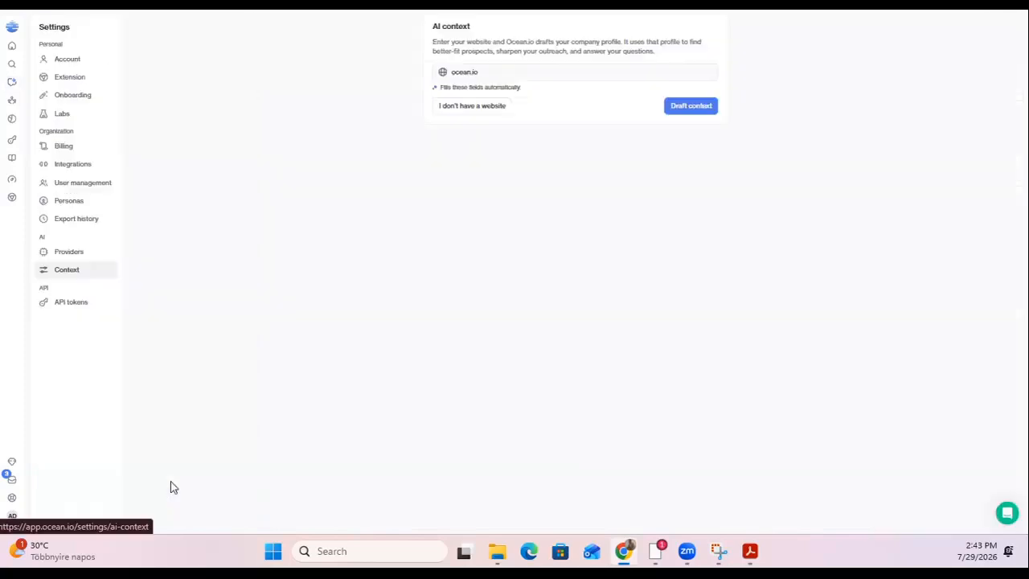
pyautogui.click(493, 72)
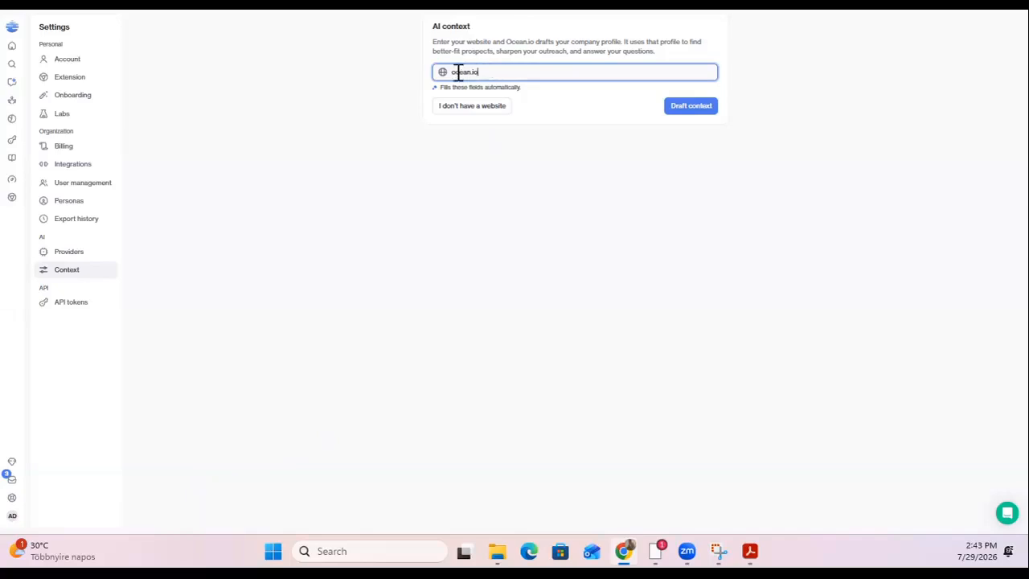
pyautogui.click(689, 105)
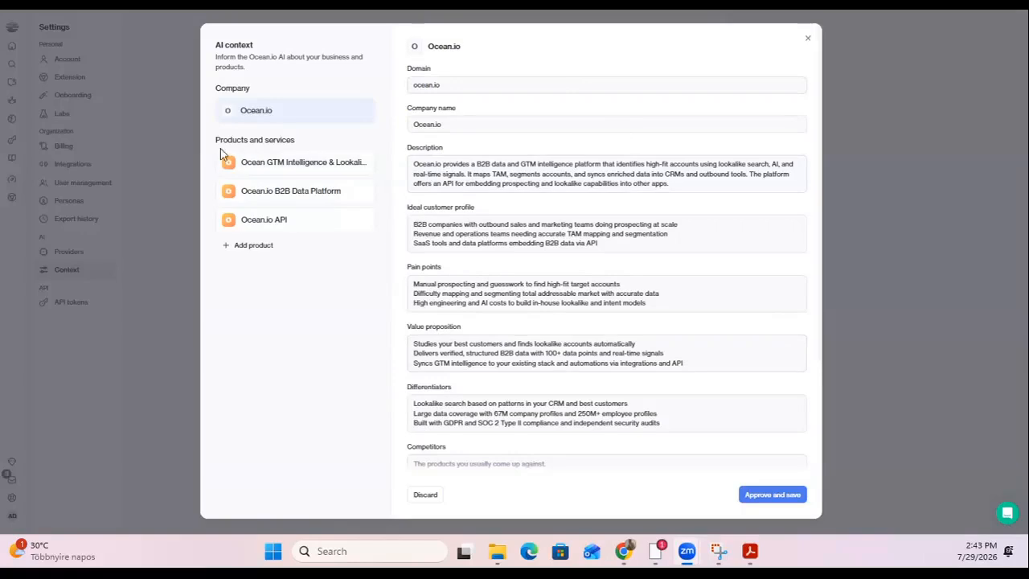
# - Examine the drafted Ocean.io company profile and its product profiles, and return to the chat without approving the draft
pyautogui.click(287, 163)
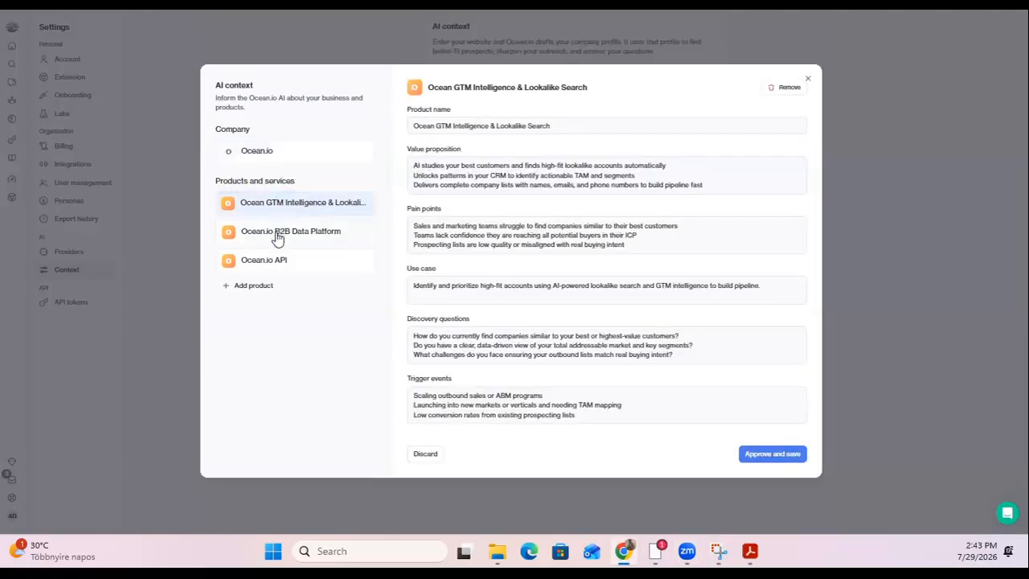
pyautogui.click(289, 158)
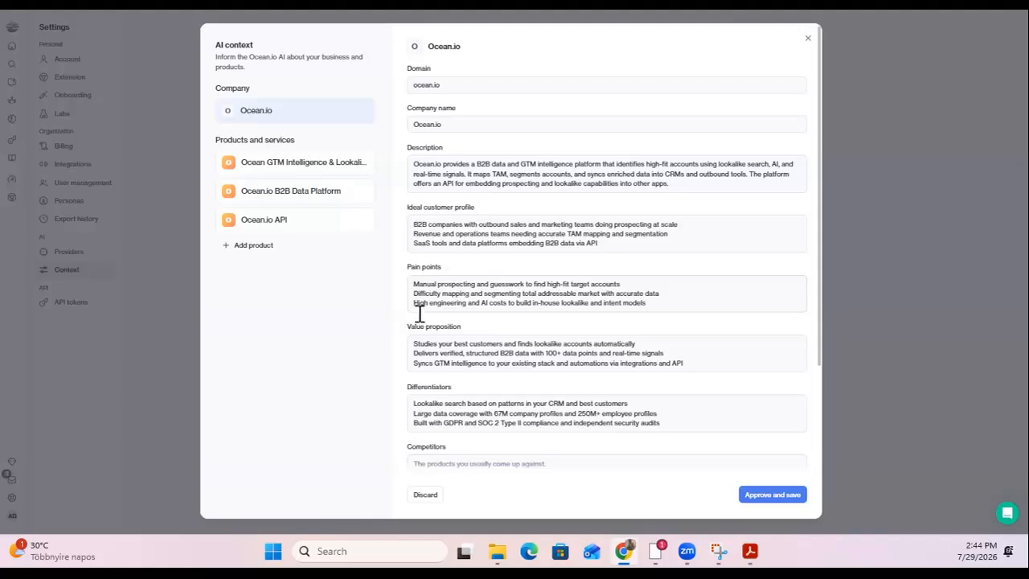
pyautogui.scroll(-1, 448, 399)
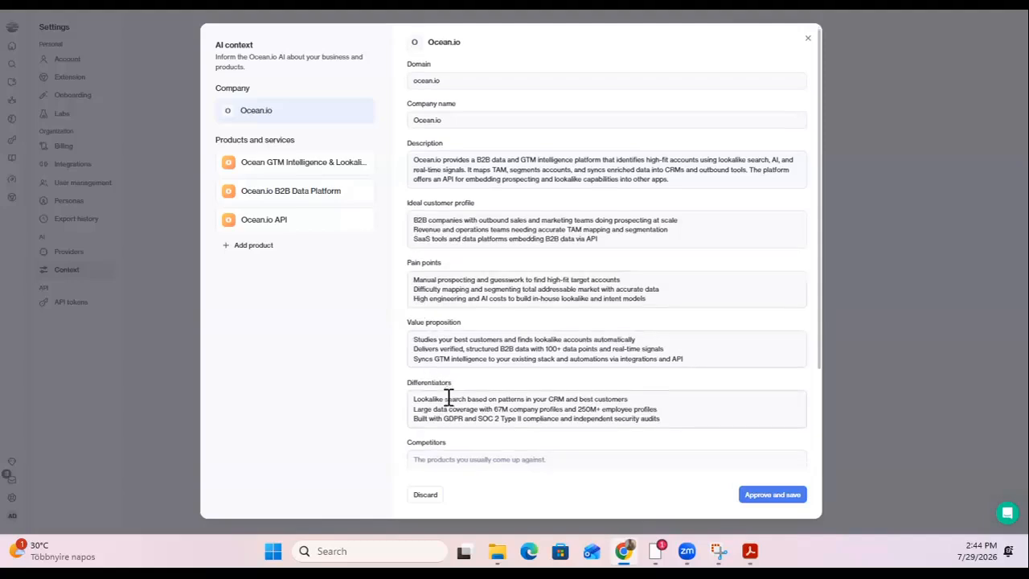
pyautogui.scroll(-3, 448, 399)
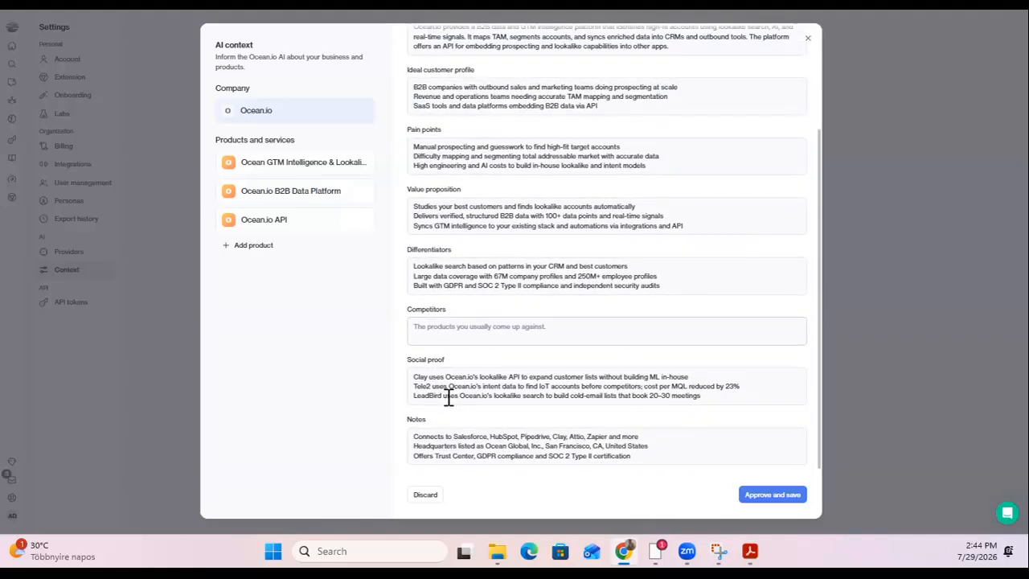
pyautogui.click(317, 166)
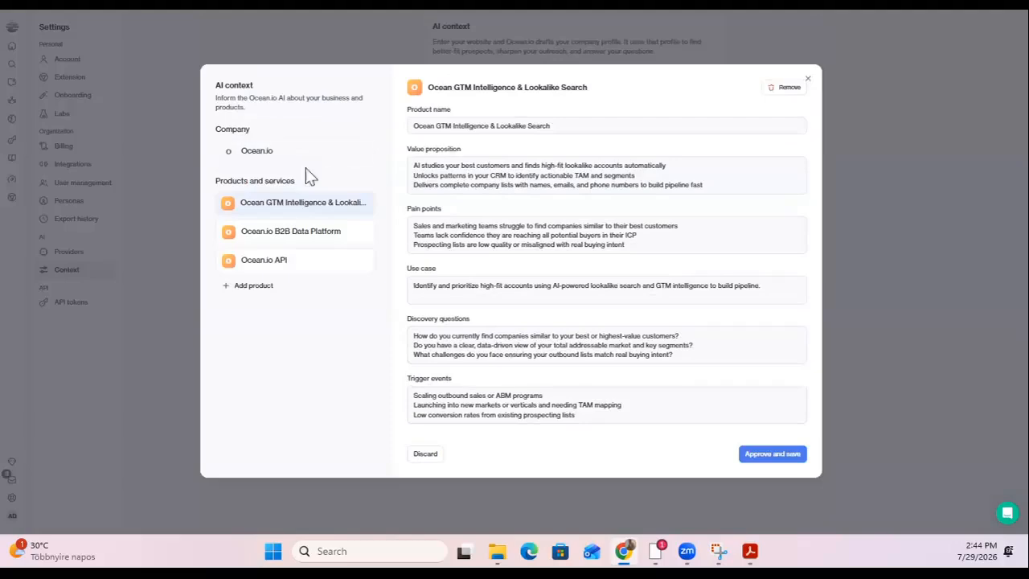
pyautogui.click(287, 241)
pyautogui.click(287, 262)
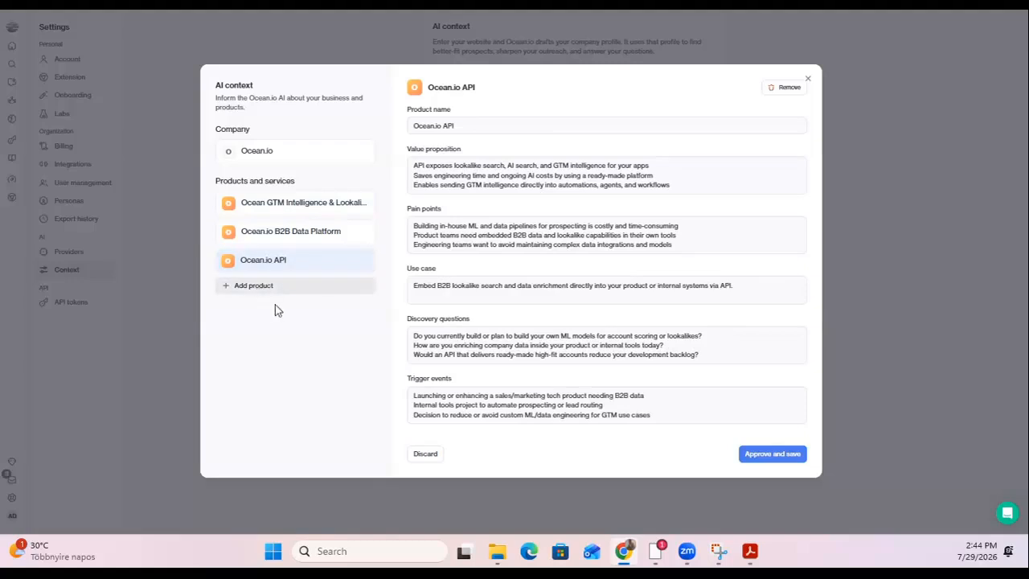
pyautogui.click(807, 78)
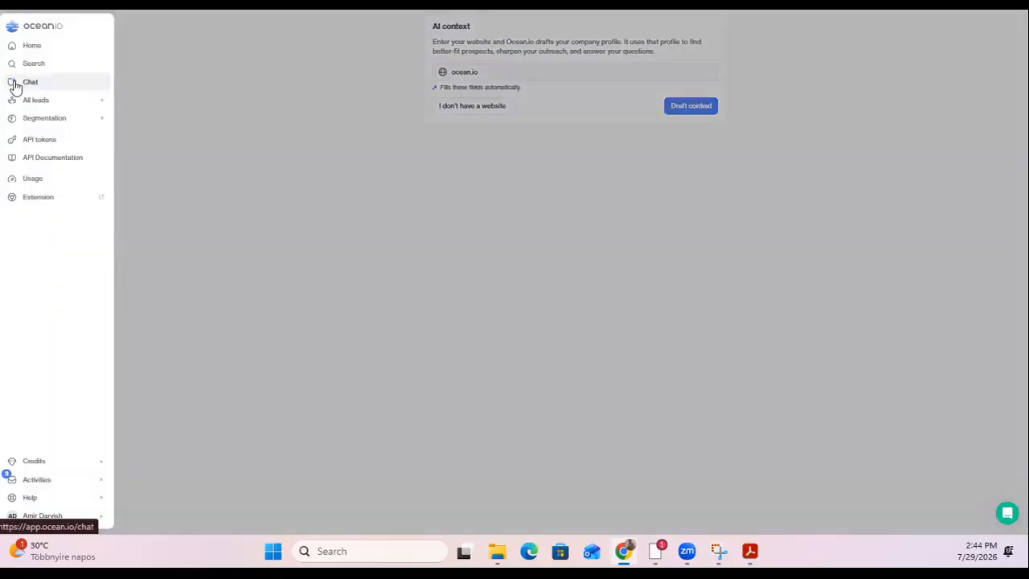
pyautogui.click(14, 86)
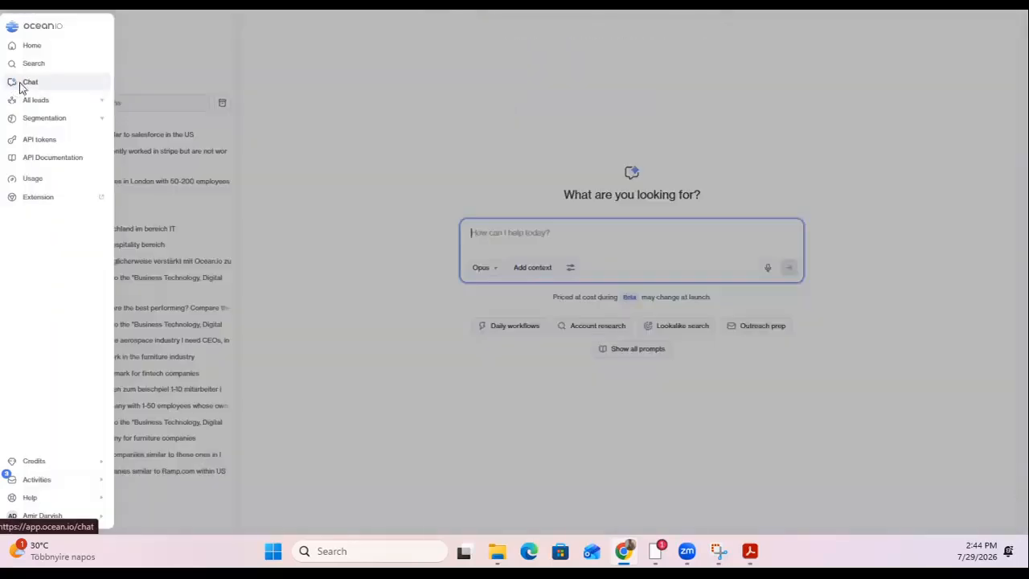